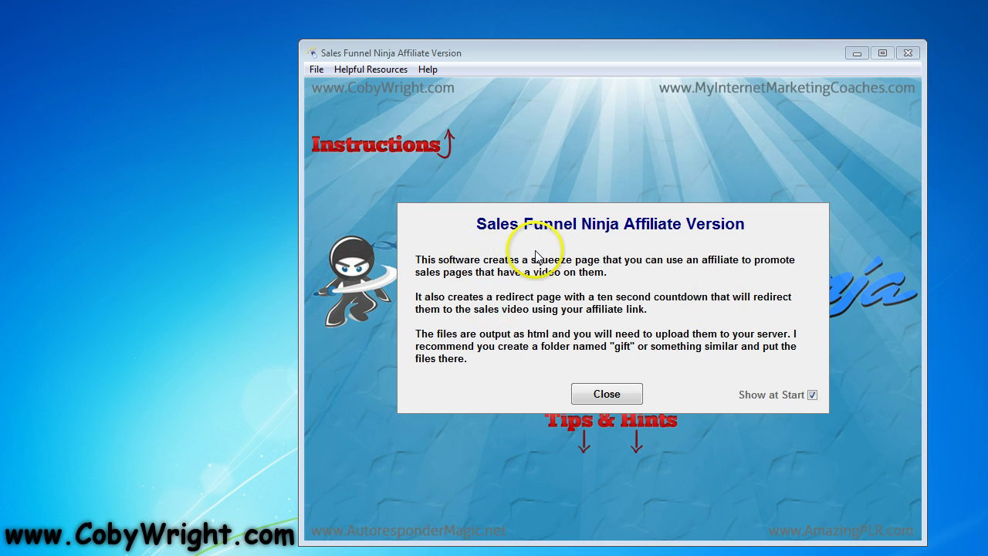
# Close the introduction dialog to reveal the 'How To ____ In ____ With ____' headline question
pyautogui.click(620, 397)
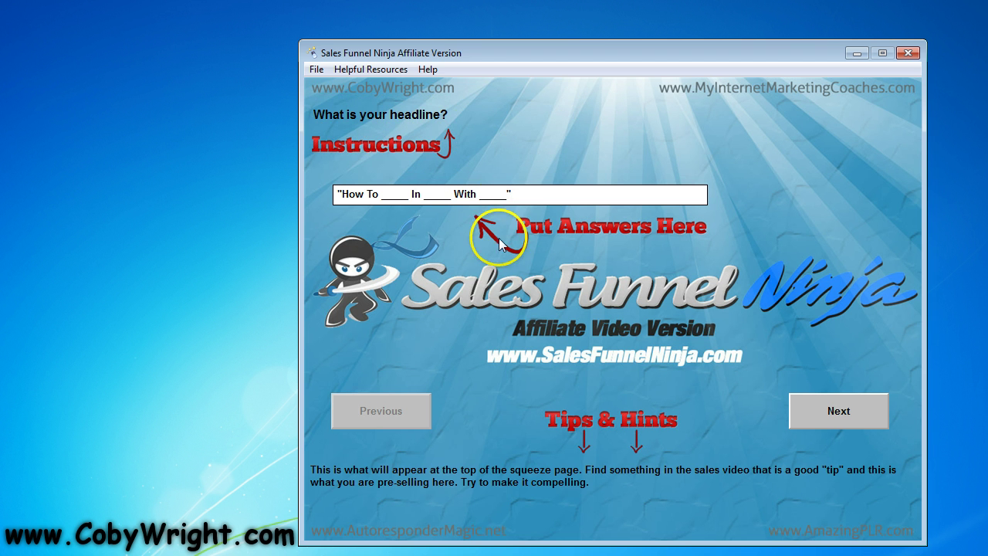
# Write the 'Add 100...' headline about 100-300 subscribers with no list, drop 'Even', and keep the default call to action
pyautogui.click(507, 196)
pyautogui.moveTo(506, 196); pyautogui.dragTo(344, 202)
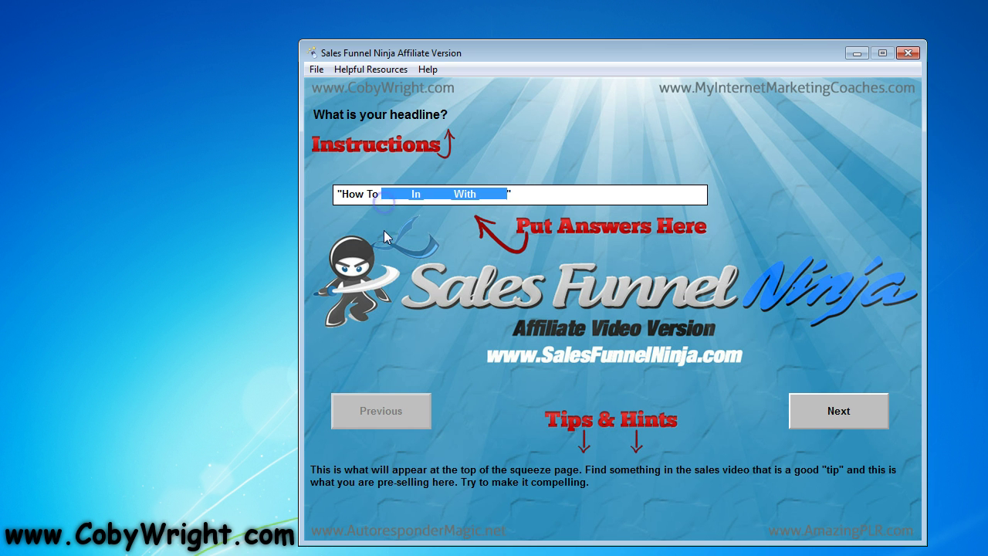
pyautogui.write('Add 100-300 Subscribers To Your Li')
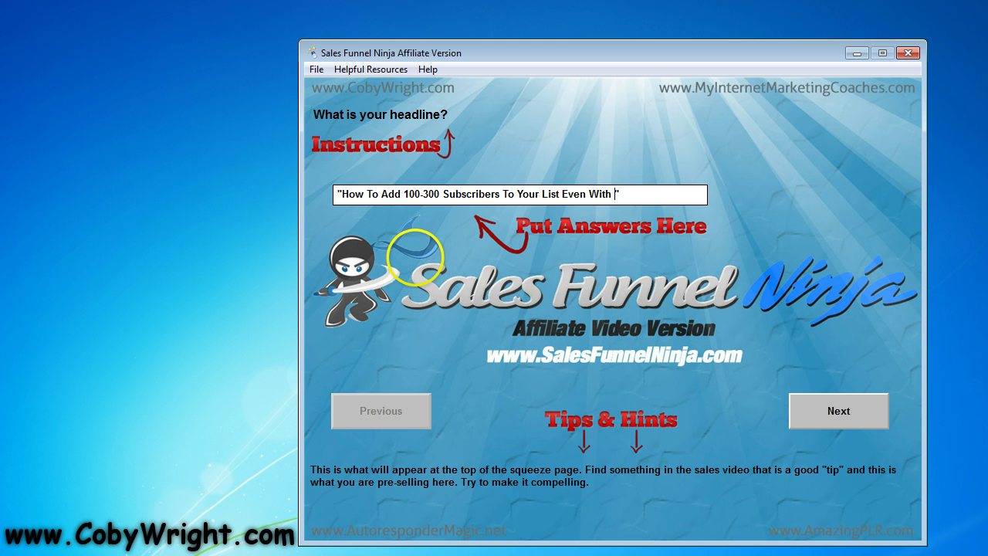
pyautogui.write('st')
pyautogui.doubleClick(575, 192)
pyautogui.press('Delete')
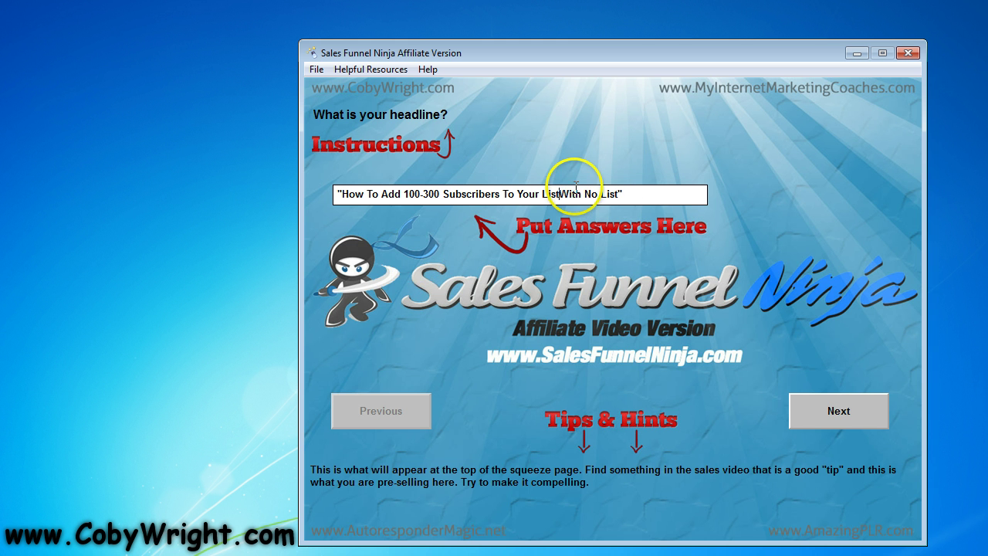
pyautogui.click(811, 413)
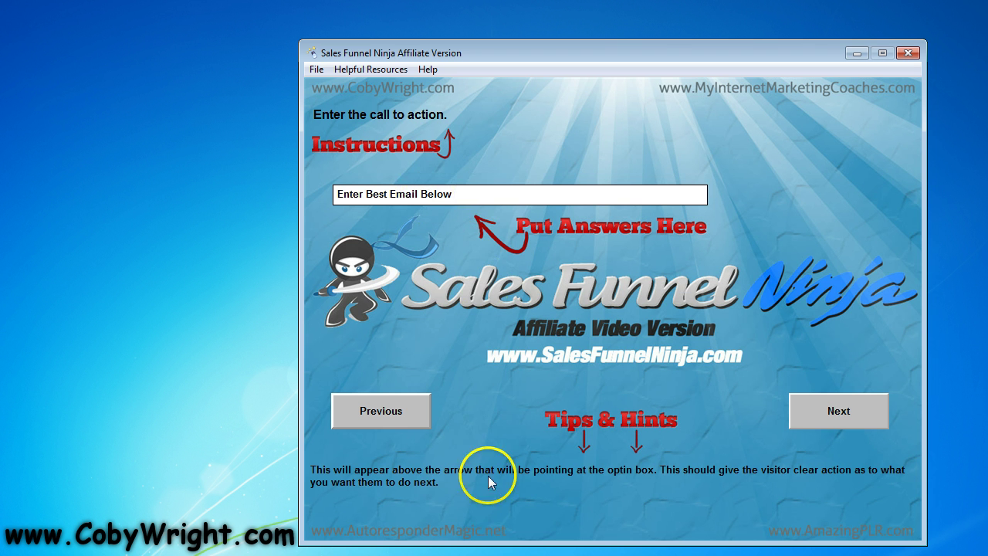
pyautogui.click(823, 421)
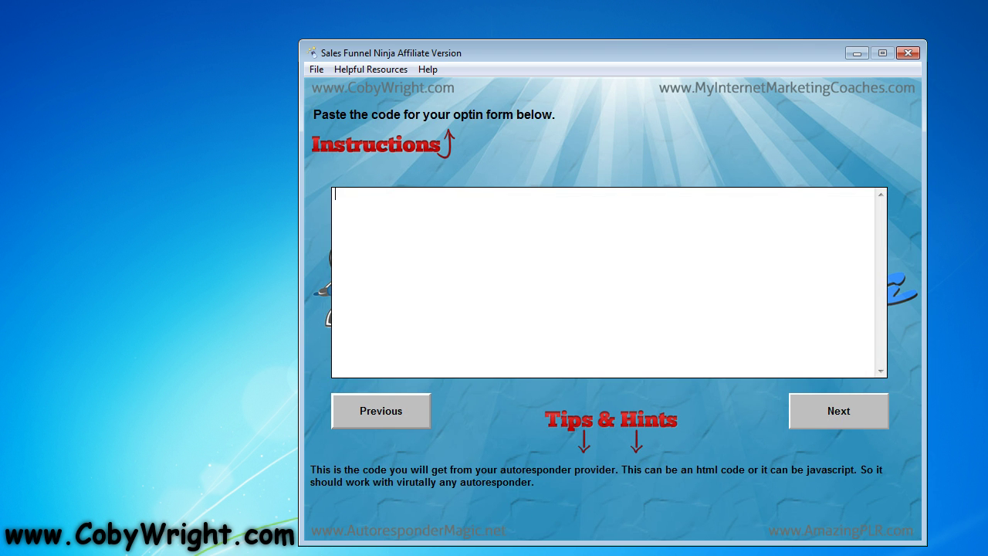
# Paste the AWeber opt-in form script from Notepad into the funnel's code box
pyautogui.hotkey('alt', 'Tab')
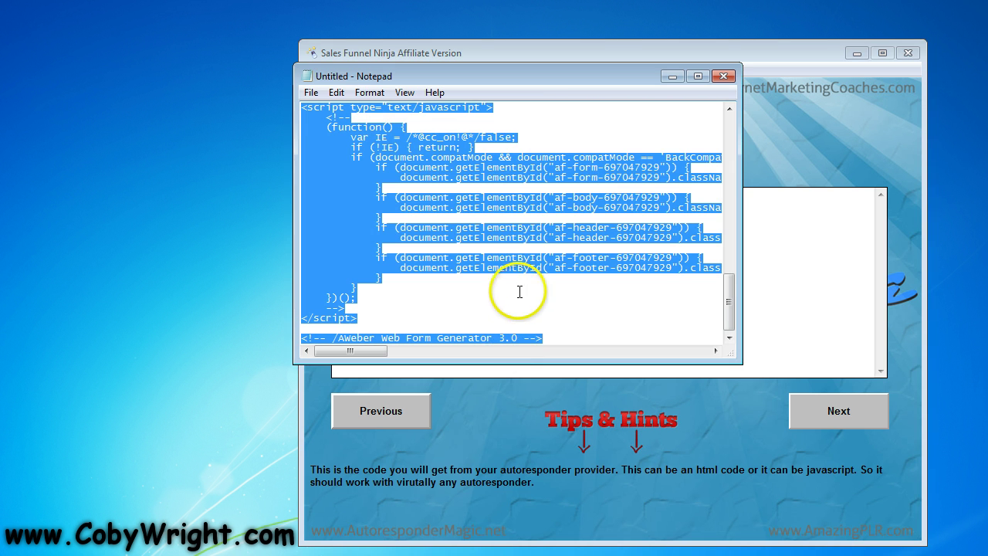
pyautogui.click(672, 75)
pyautogui.click(650, 270)
pyautogui.hotkey('ctrl', 'v')
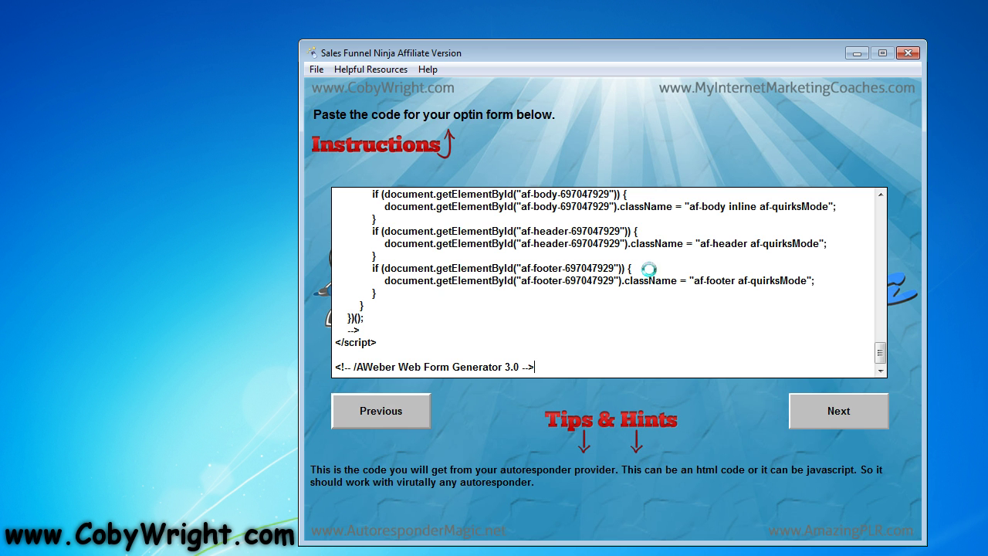
pyautogui.click(808, 429)
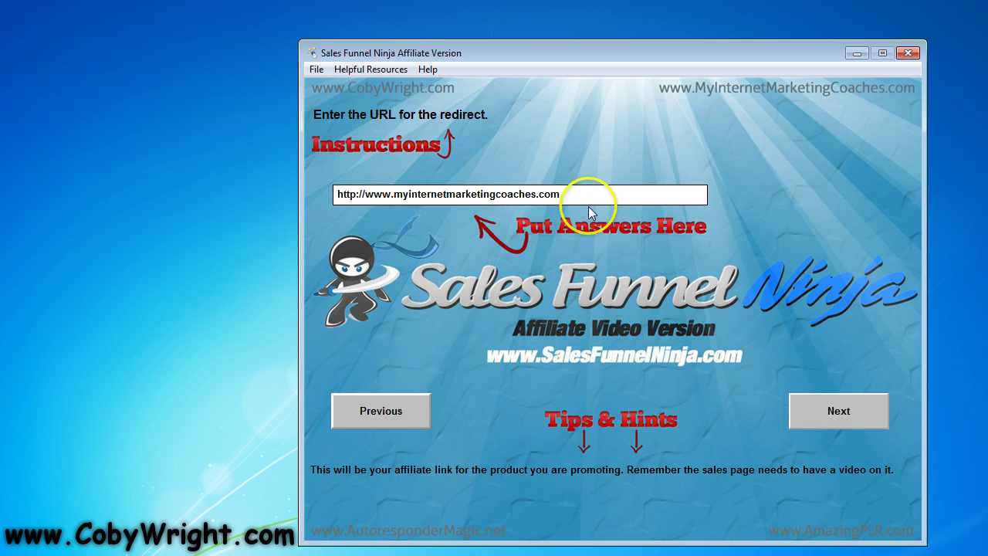
# Replace the redirect URL with the autorespondermagic.net sneak-peek affiliate link
pyautogui.moveTo(390, 193); pyautogui.dragTo(625, 193)
pyautogui.write('autorespondermagic.net/sneak-peek')
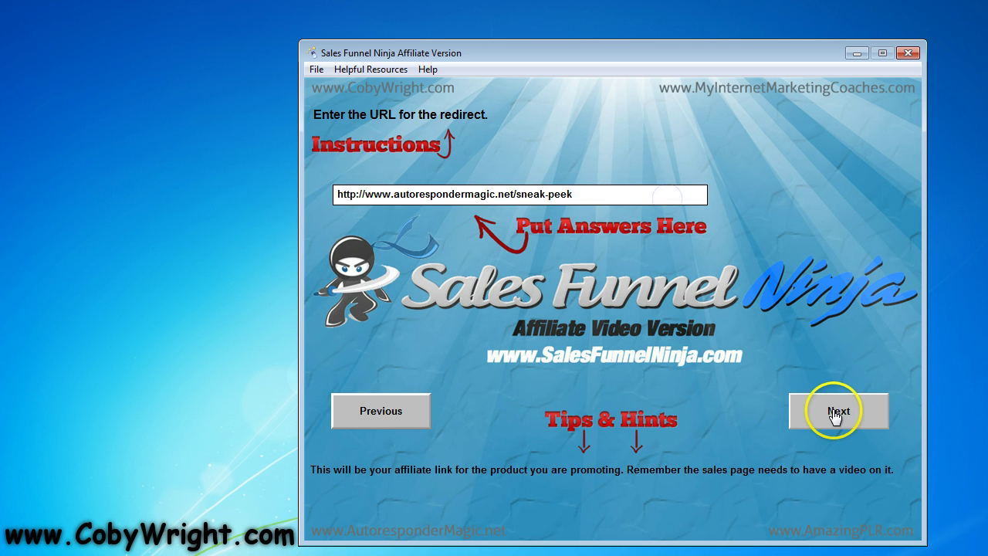
pyautogui.click(834, 414)
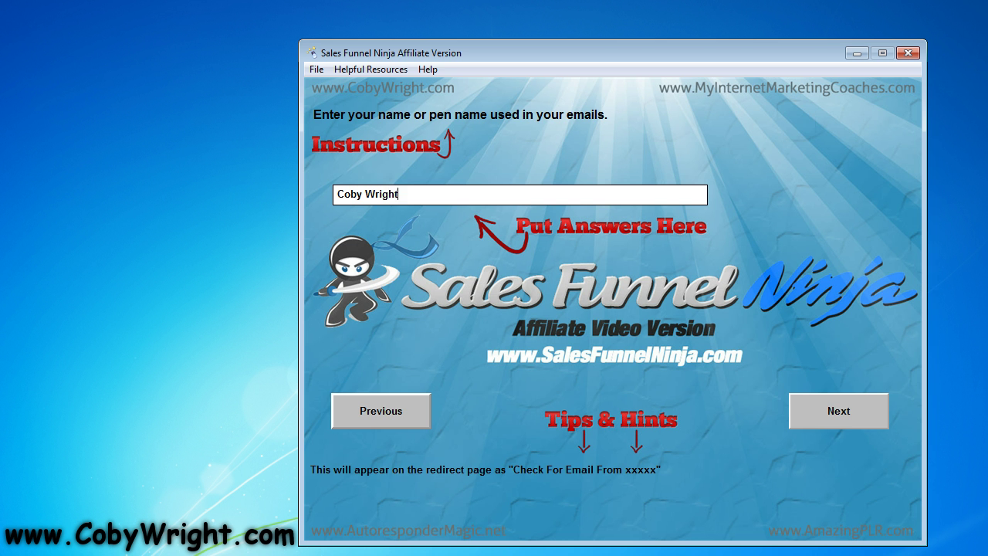
pyautogui.click(843, 409)
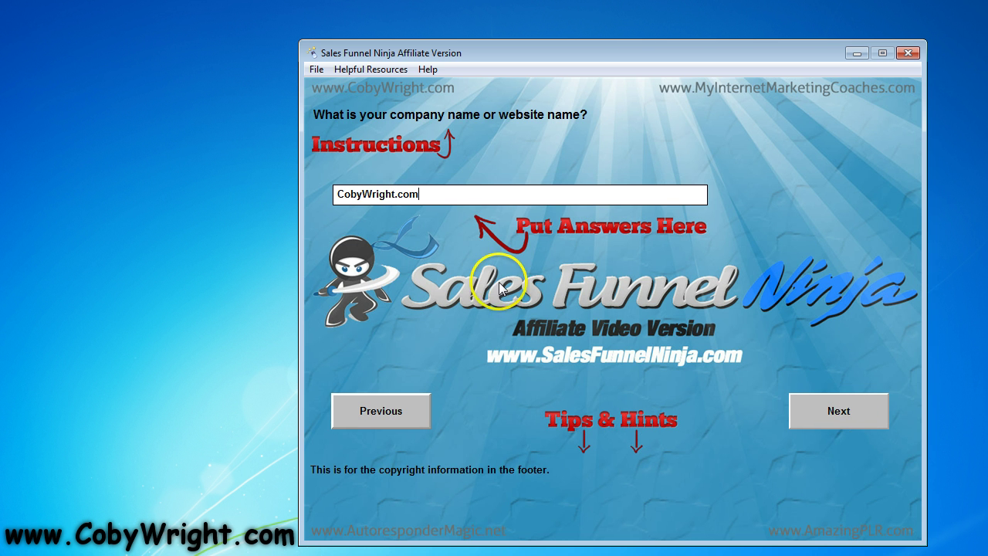
pyautogui.click(445, 200)
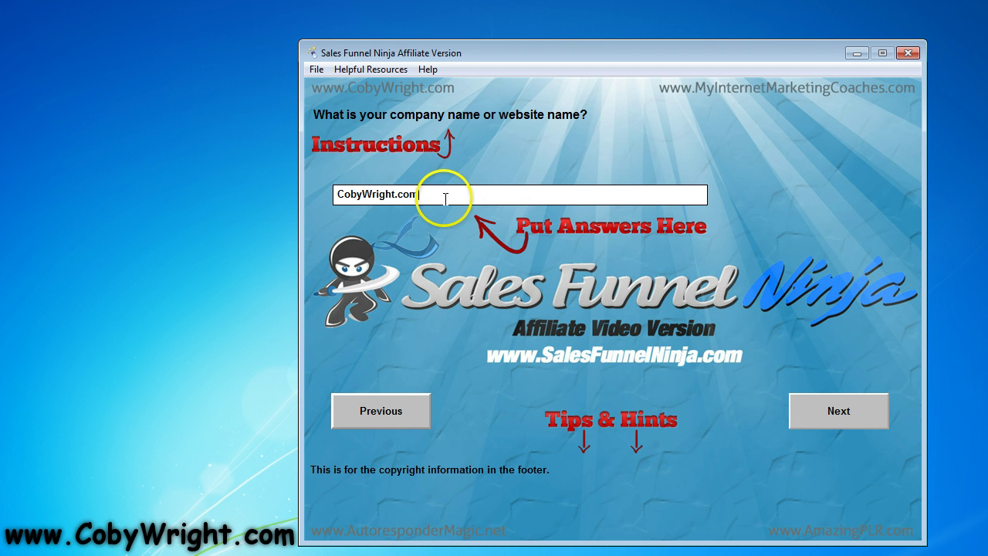
pyautogui.click(807, 421)
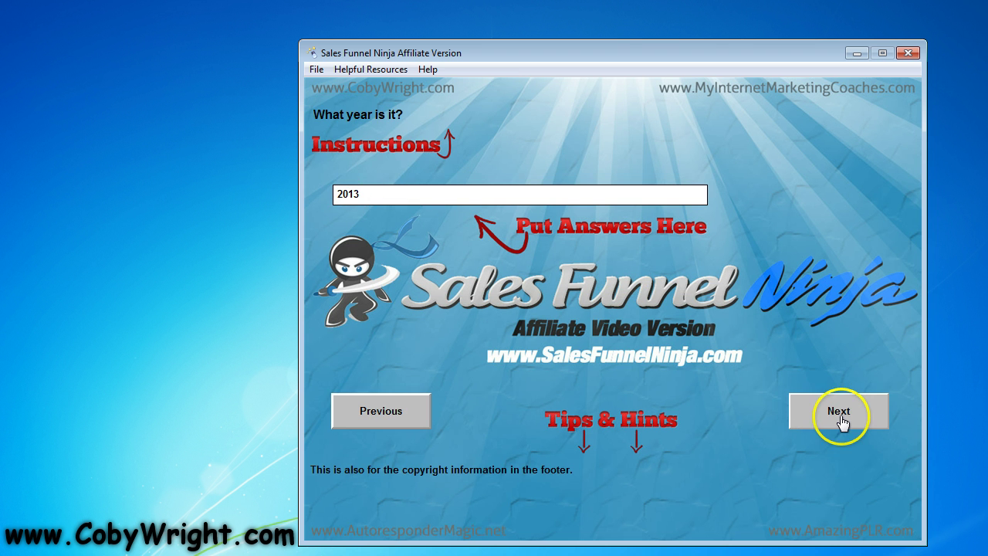
pyautogui.click(841, 421)
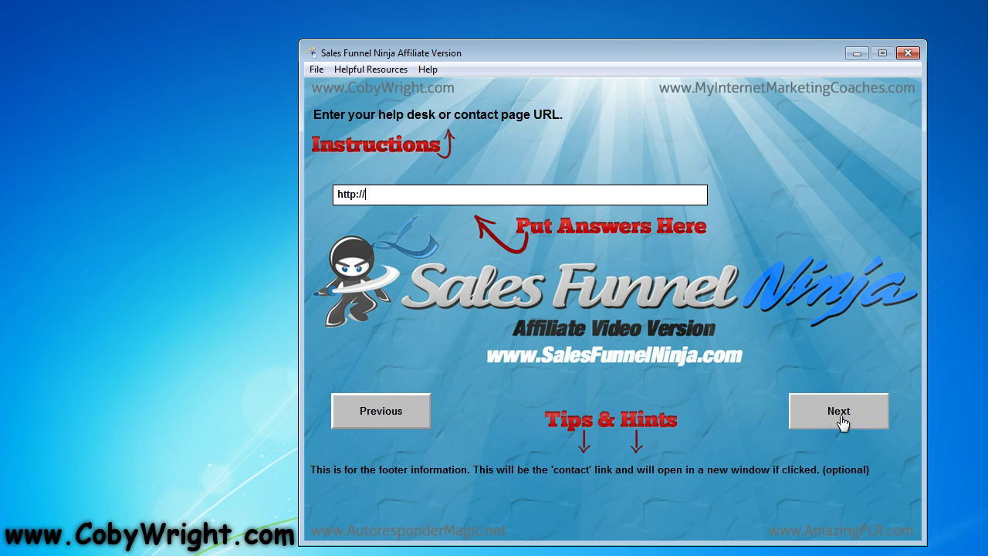
pyautogui.write('support.cobywright.com')
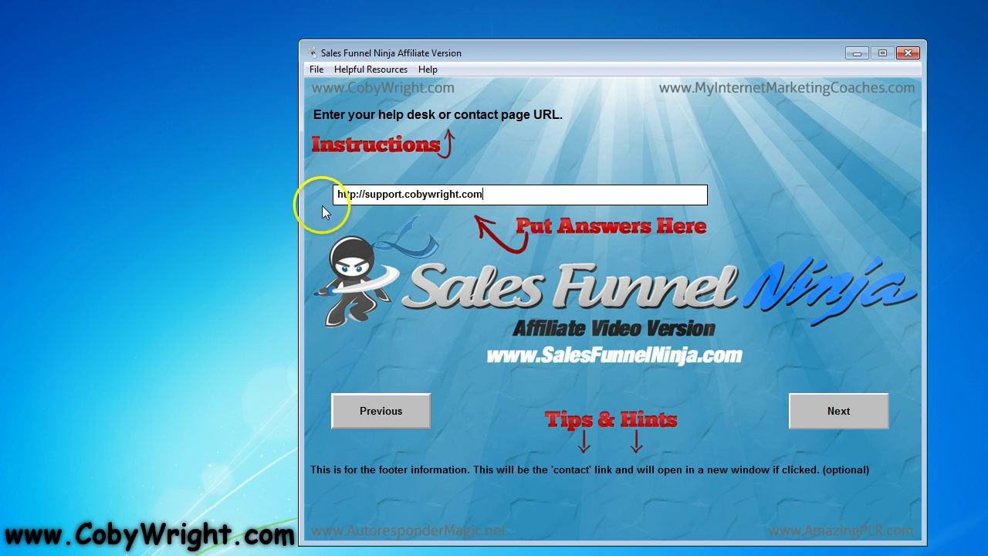
pyautogui.click(809, 410)
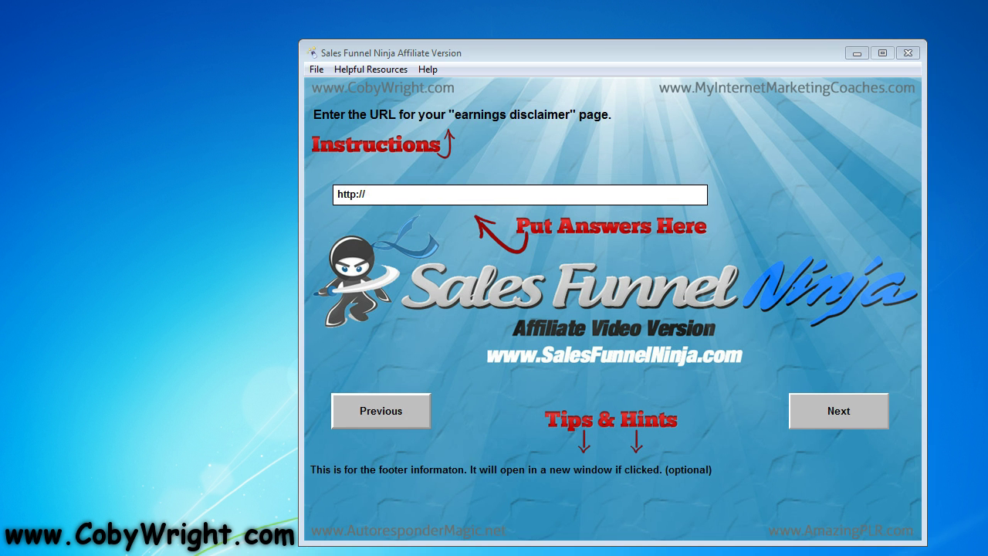
pyautogui.doubleClick(667, 194)
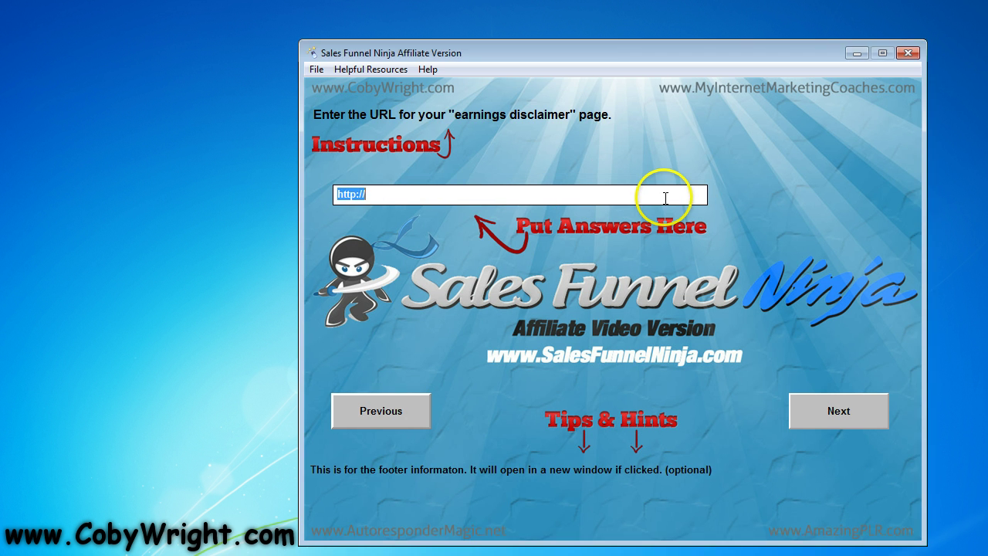
pyautogui.rightClick(664, 197)
pyautogui.click(698, 265)
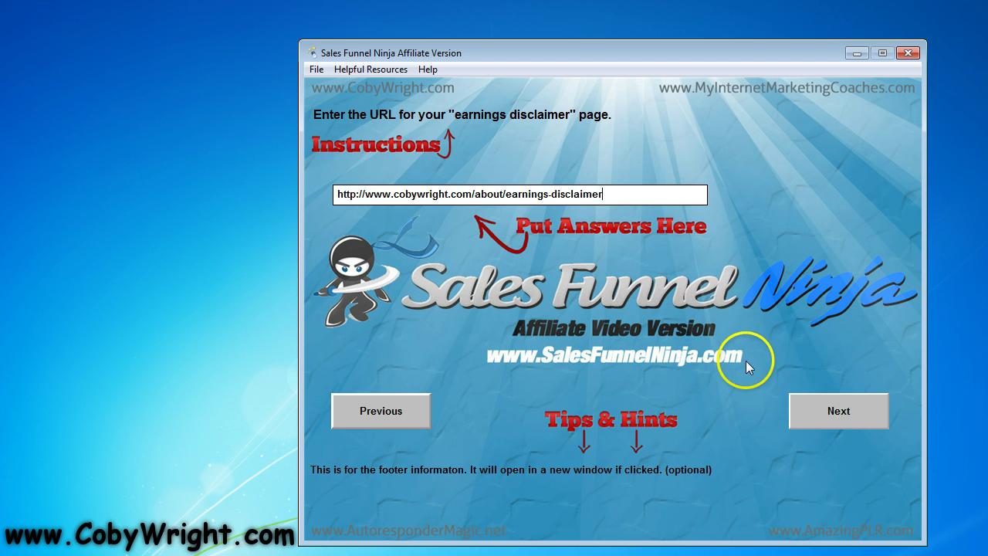
pyautogui.click(823, 425)
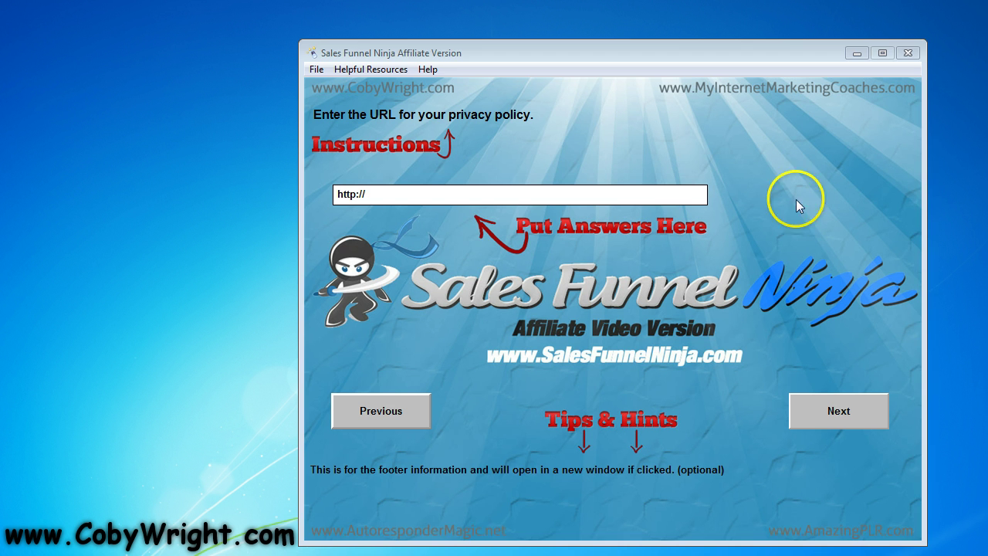
# Enter the cobywright.com privacy and terms-of-use URLs, then create the funnel
pyautogui.doubleClick(674, 195)
pyautogui.write('http://www.cobywright.com/about/privacy-policy')
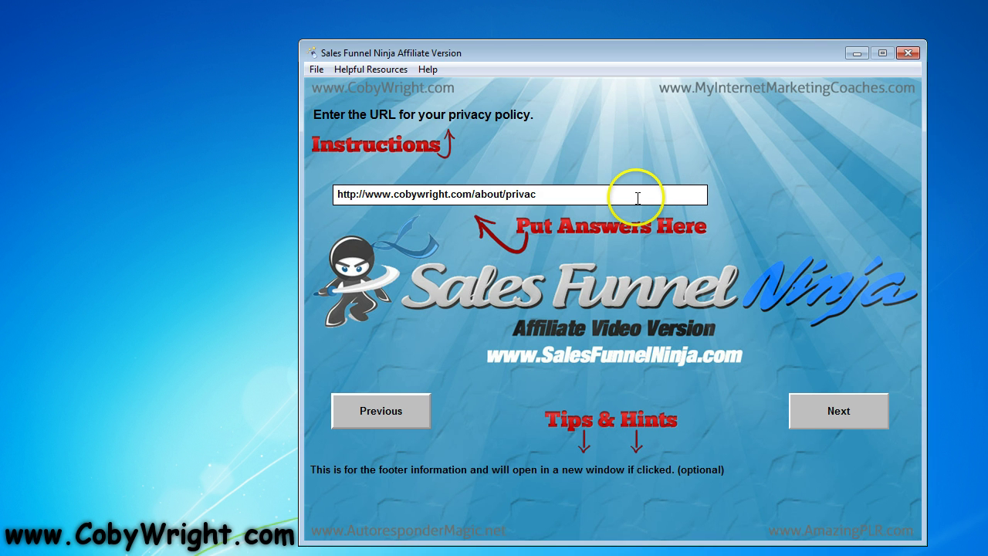
pyautogui.click(857, 415)
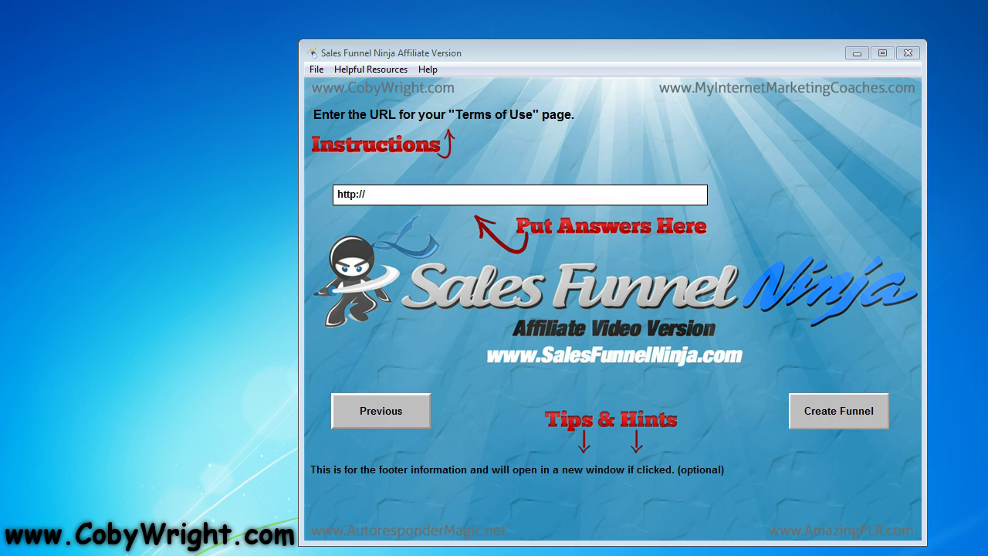
pyautogui.click(669, 195)
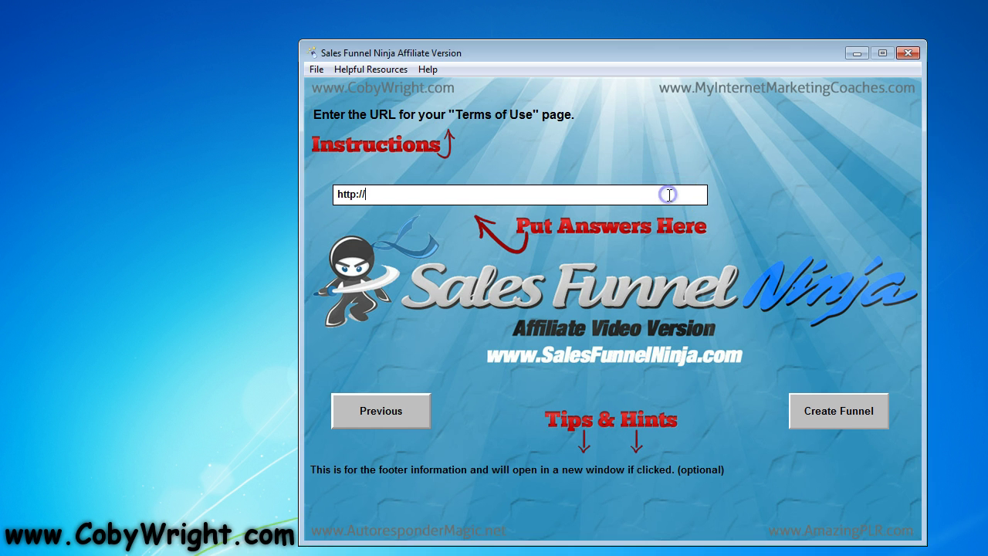
pyautogui.write('http://www.cobywright.com/about/terms-of-use')
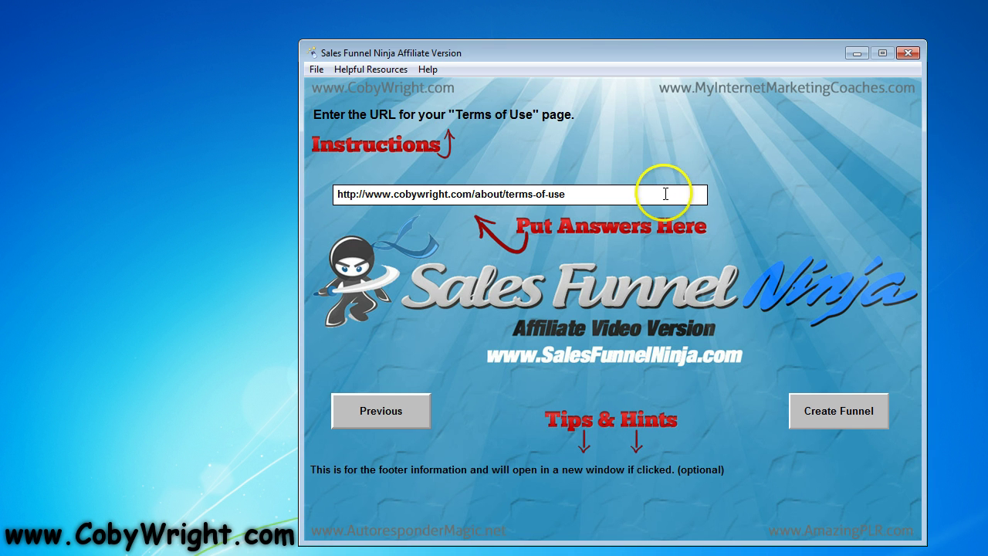
pyautogui.click(834, 423)
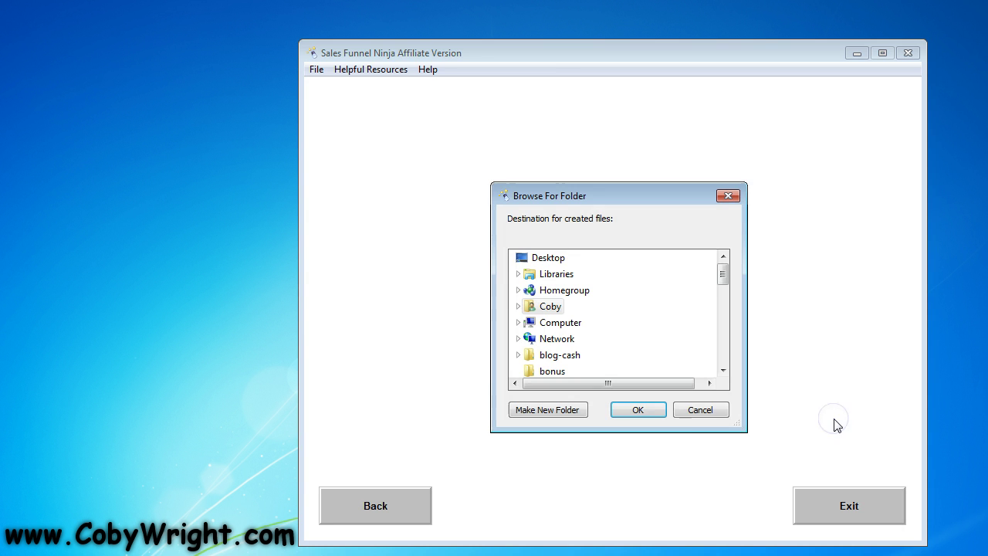
# Choose the Demo folder as the destination for the generated funnel files
pyautogui.moveTo(723, 280); pyautogui.dragTo(723, 295)
pyautogui.click(554, 306)
pyautogui.click(645, 413)
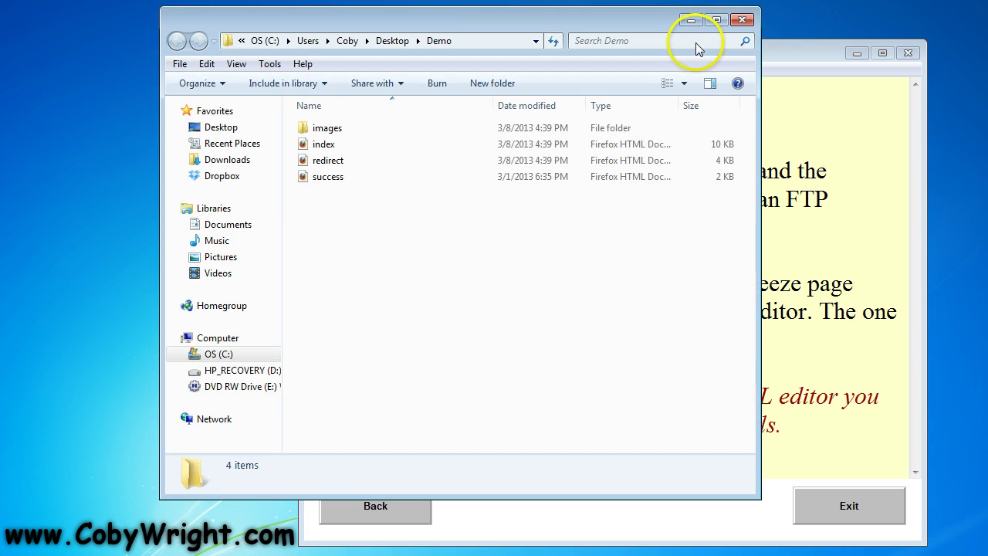
# After the success message, exit Sales Funnel Ninja without saving the project
pyautogui.click(691, 21)
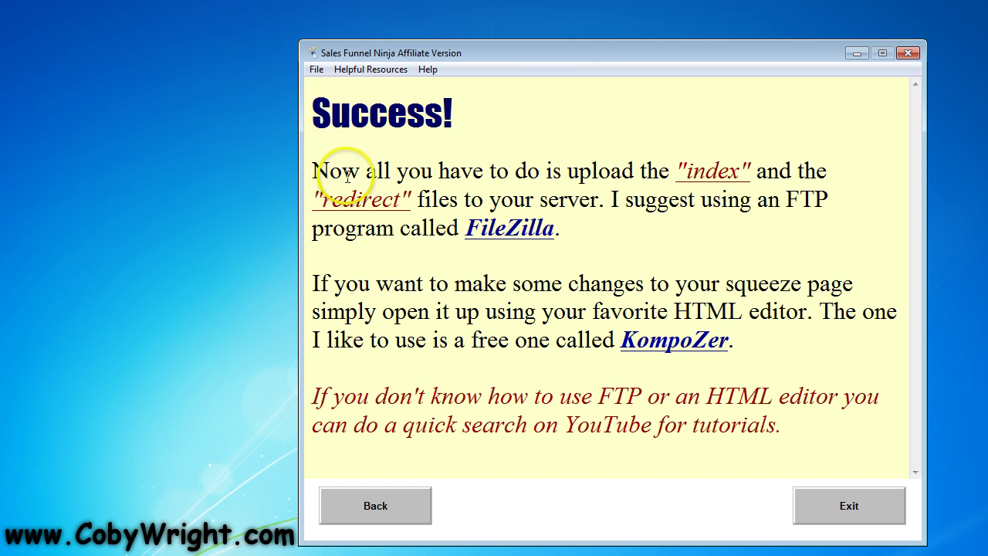
pyautogui.moveTo(570, 56); pyautogui.dragTo(516, 35)
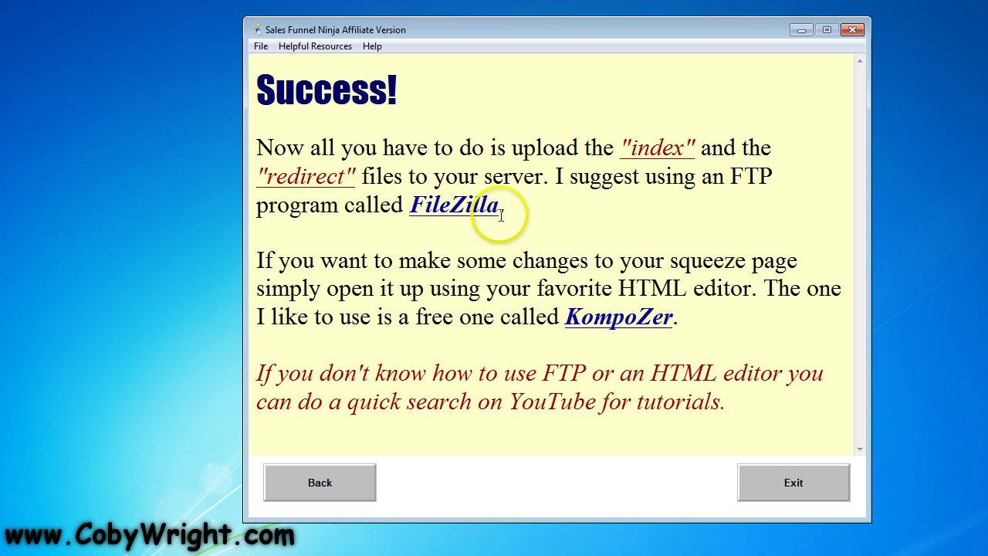
pyautogui.click(789, 488)
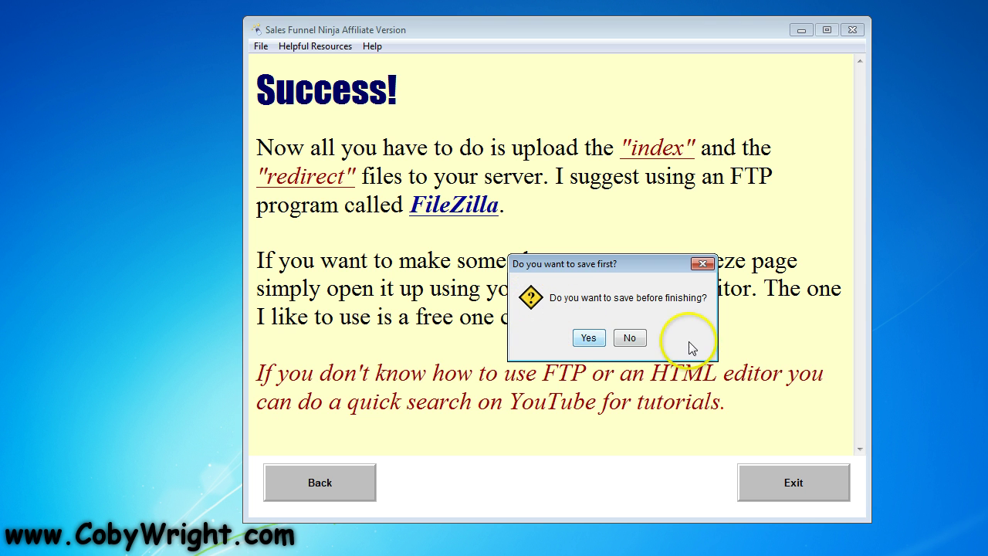
pyautogui.click(629, 338)
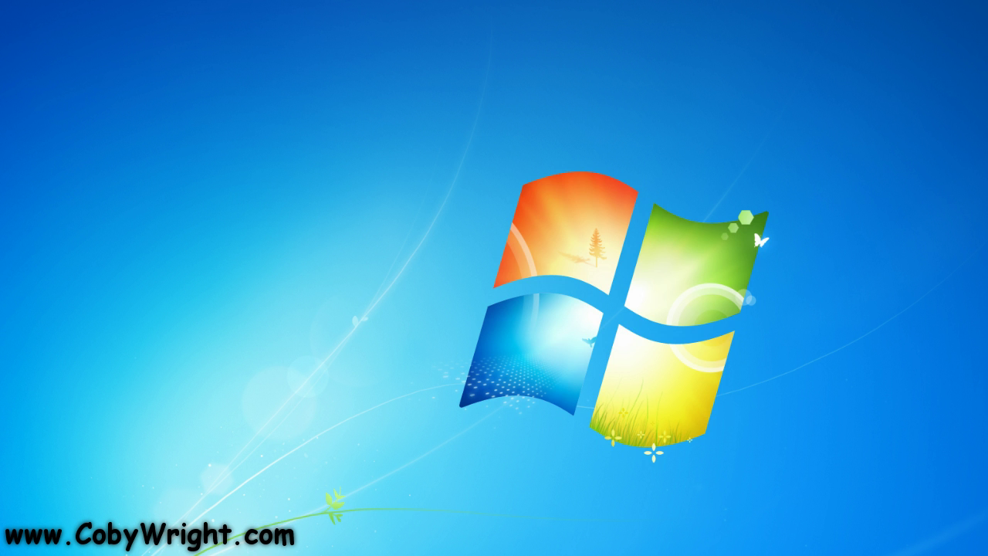
# Open the Demo folder and launch the generated index page in Firefox
pyautogui.click(112, 548)
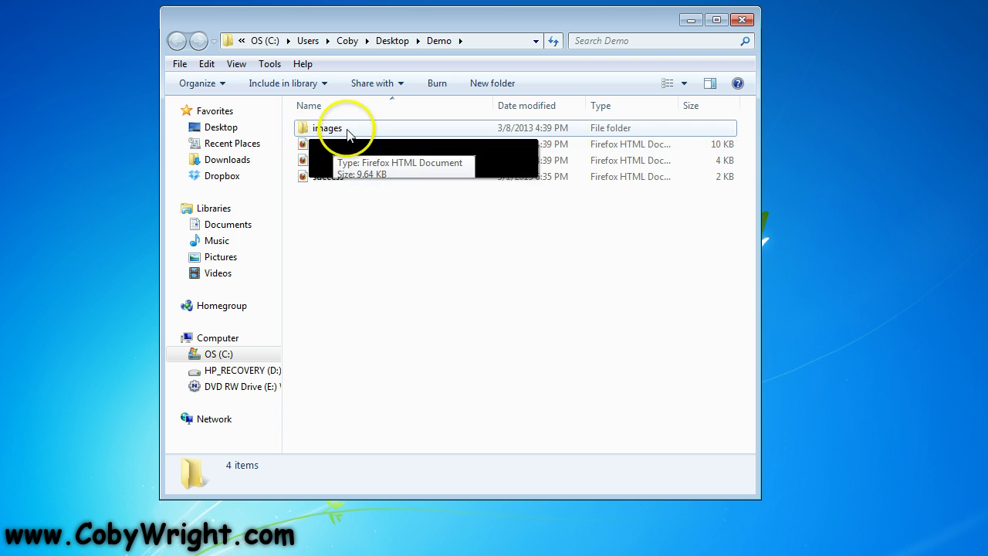
pyautogui.doubleClick(322, 146)
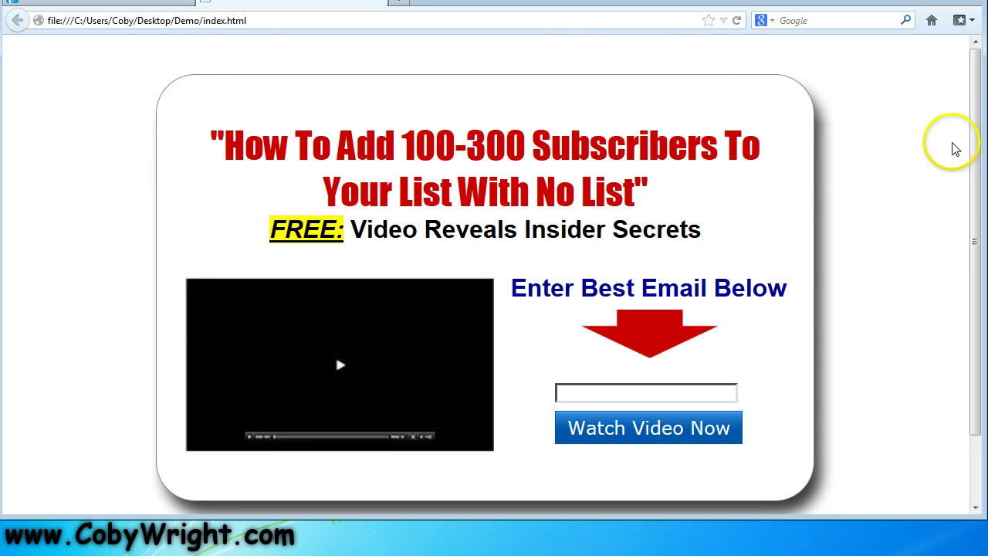
# Confirm the squeeze-page video refuses to play without an email, dismissing the alert
pyautogui.click(975, 133)
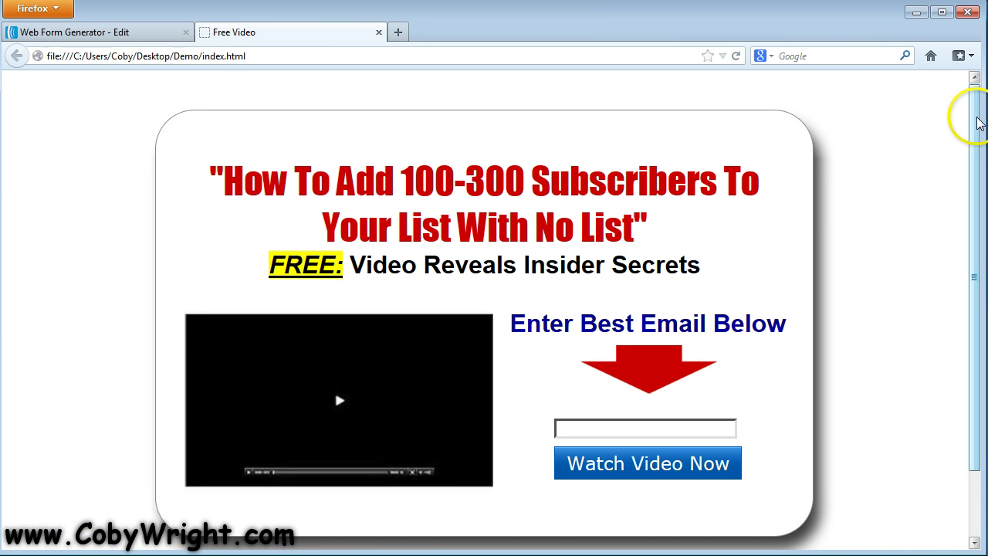
pyautogui.moveTo(977, 122); pyautogui.dragTo(966, 177)
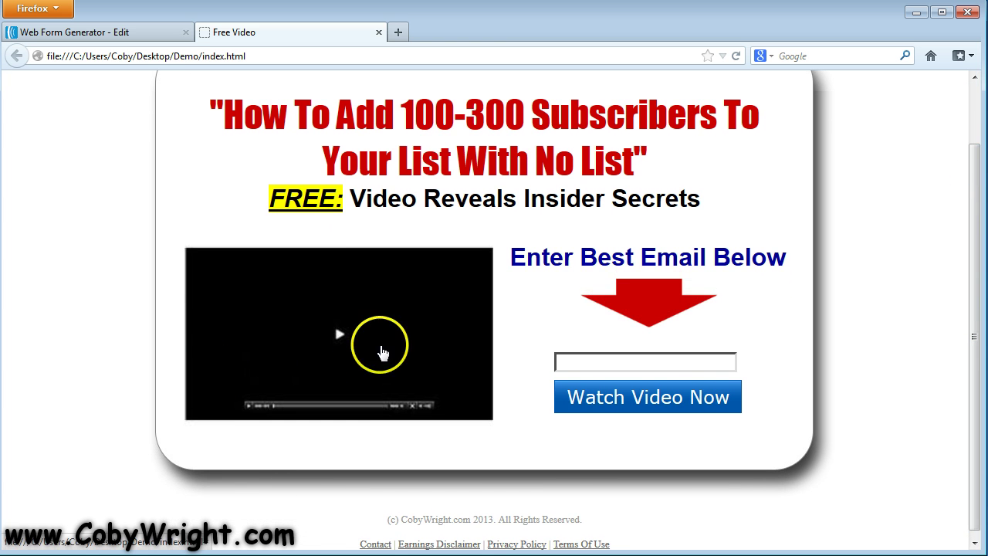
pyautogui.click(340, 334)
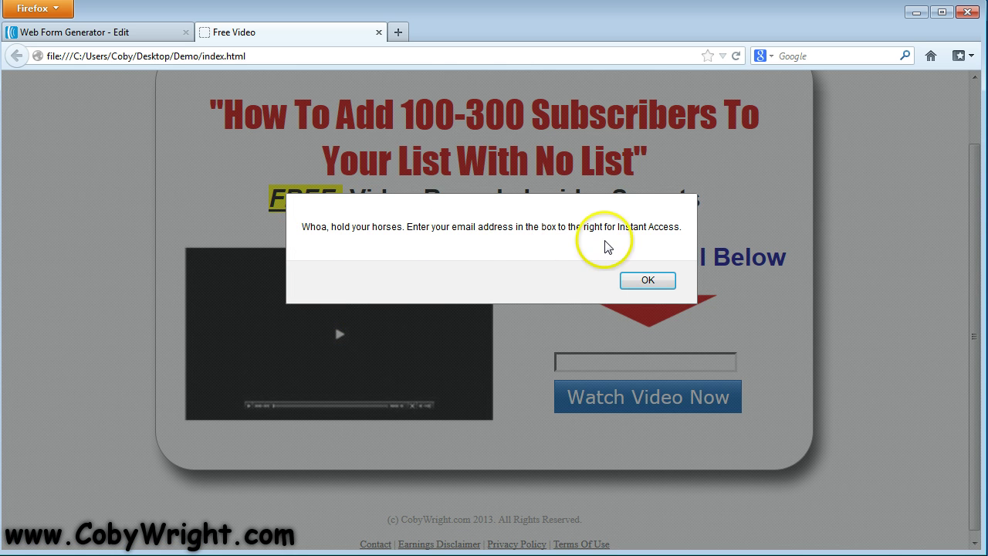
pyautogui.click(647, 280)
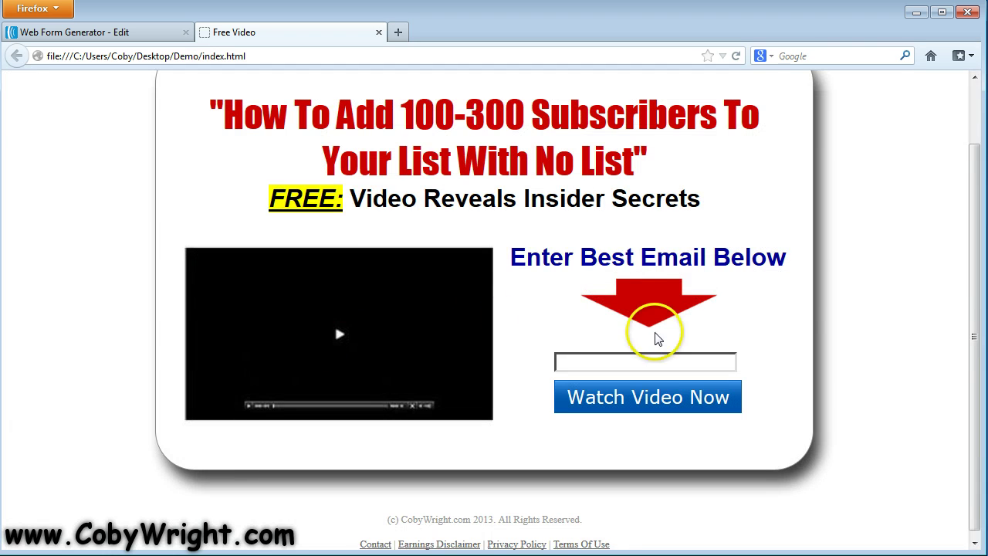
# Test the footer's Terms Of Use link, close its tab, and minimize Firefox
pyautogui.scroll(-1, 453, 324)
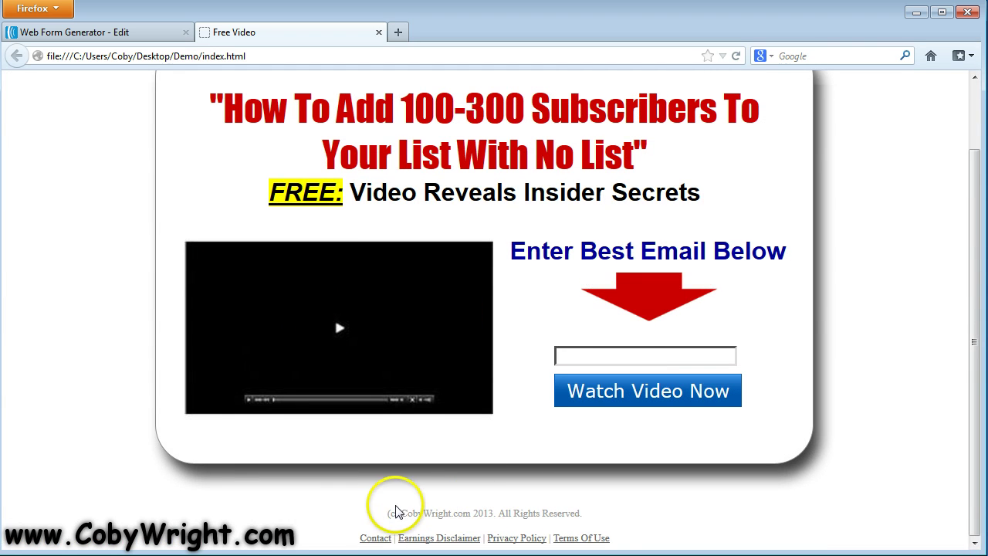
pyautogui.moveTo(390, 512); pyautogui.dragTo(633, 543)
pyautogui.click(635, 538)
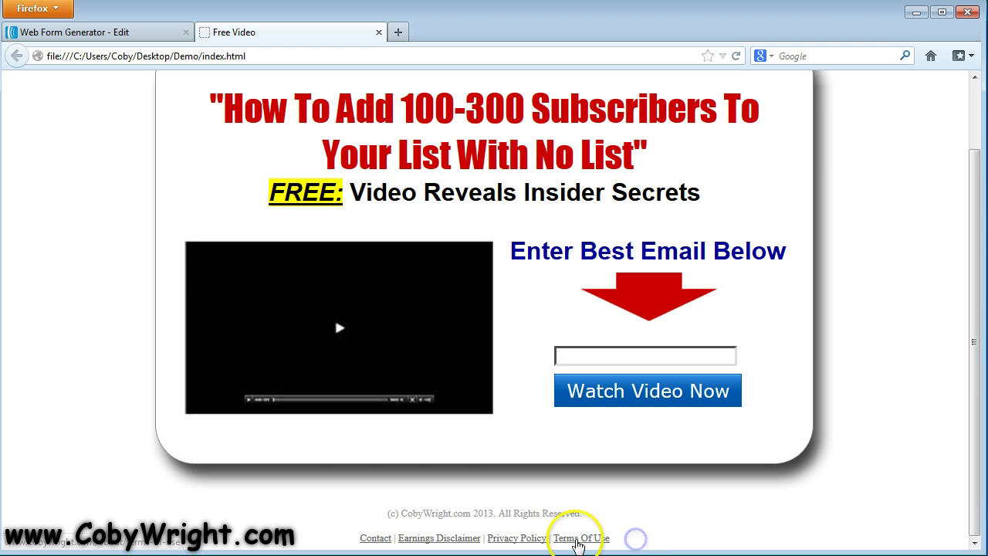
pyautogui.click(576, 539)
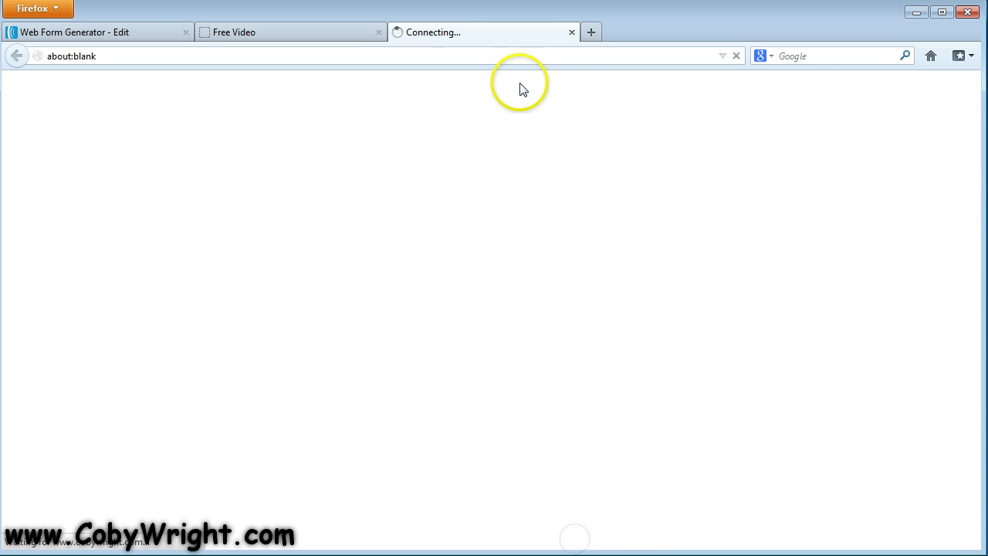
pyautogui.click(572, 32)
pyautogui.click(637, 540)
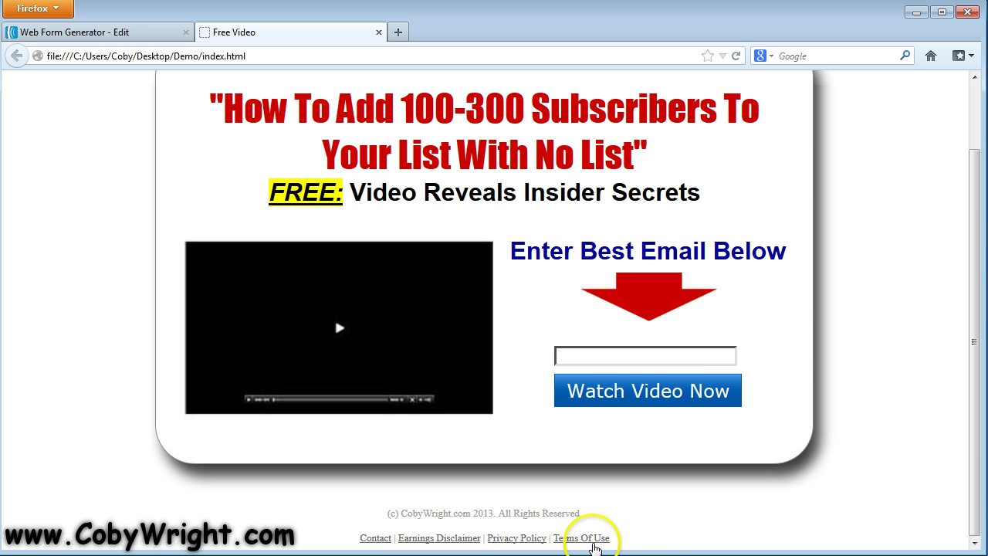
pyautogui.scroll(2, 579, 447)
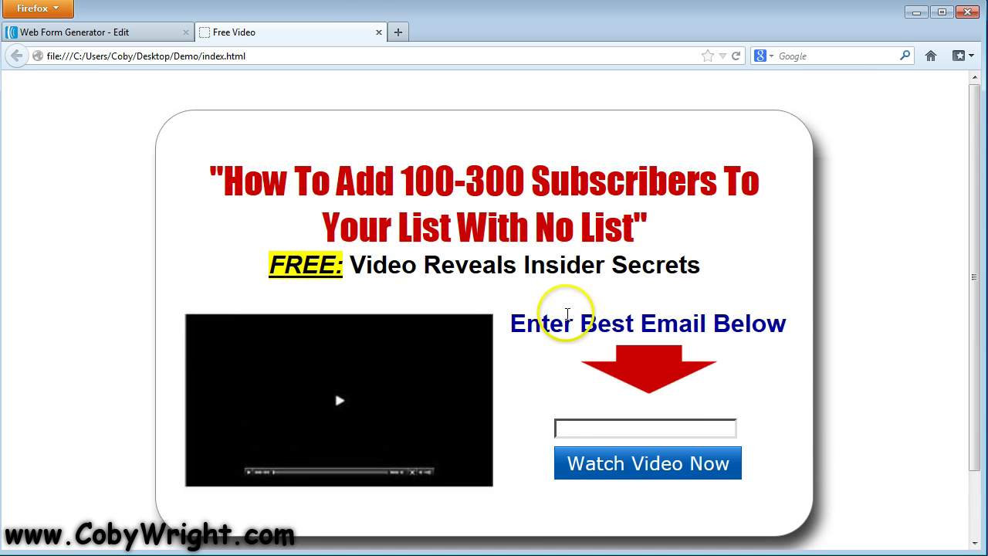
pyautogui.click(917, 14)
# Open the redirect file from the Demo folder so it forwards to the sneak-peek page
pyautogui.click(329, 162)
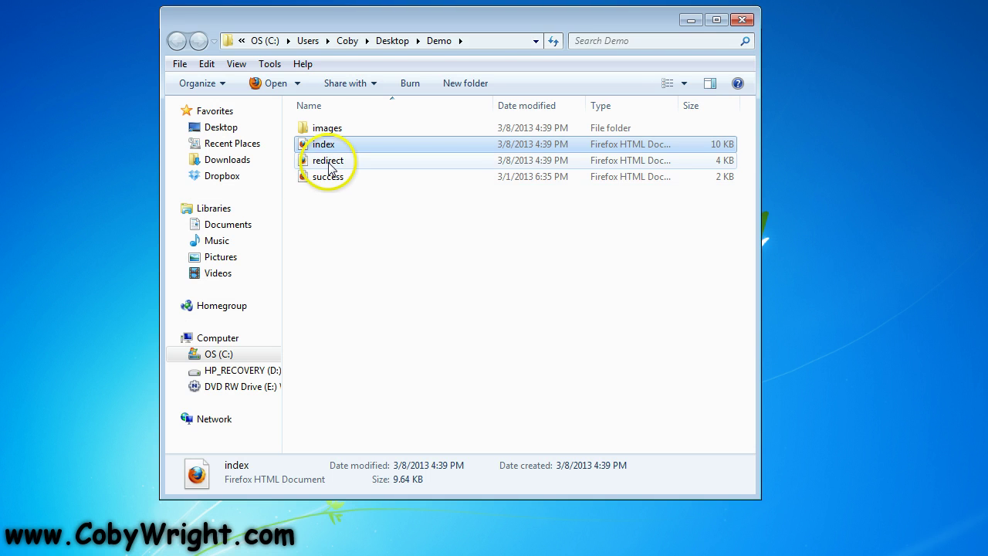
pyautogui.doubleClick(329, 162)
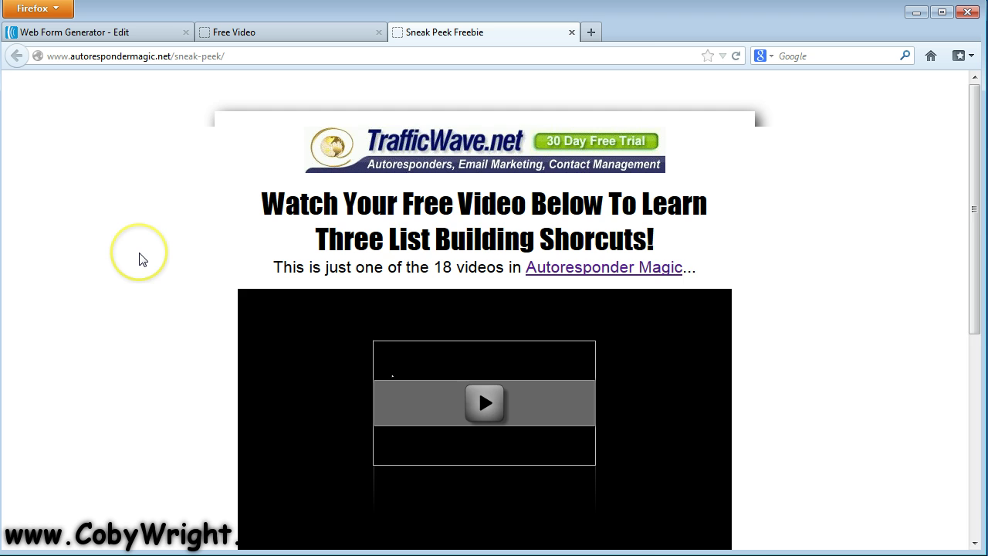
# Scroll through the Sneak Peek Freebie page, then minimize Firefox and the Demo folder
pyautogui.scroll(-2, 139, 258)
pyautogui.scroll(-6, 147, 259)
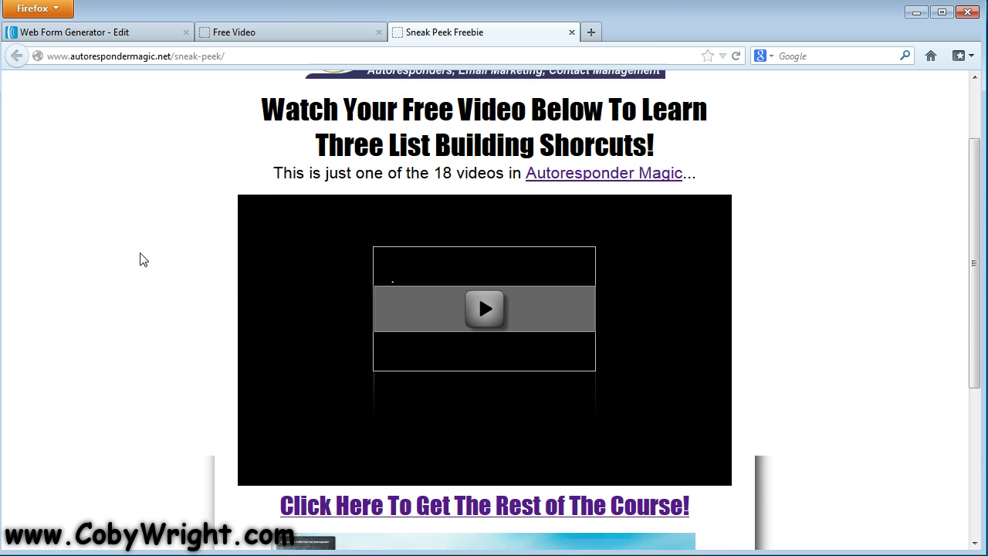
pyautogui.scroll(8, 152, 260)
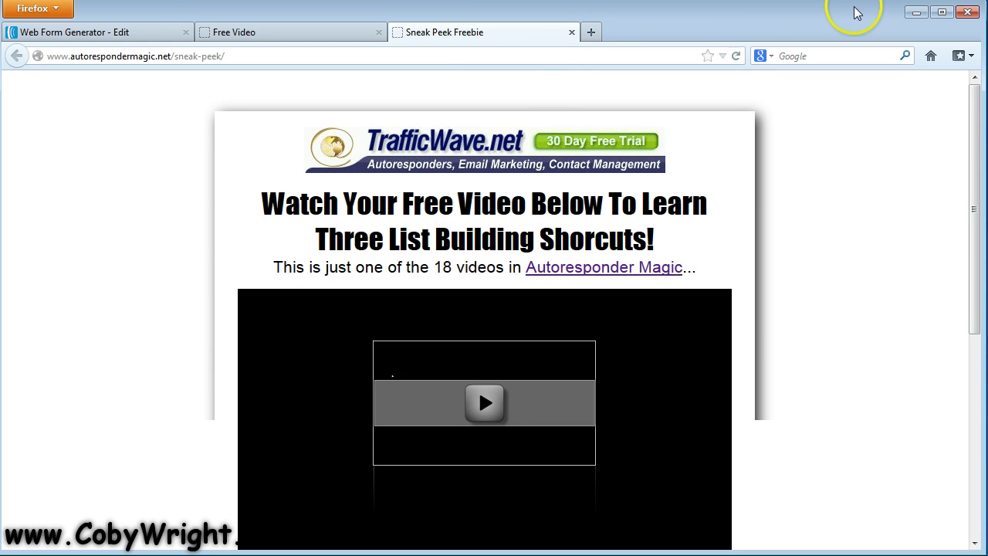
pyautogui.click(916, 13)
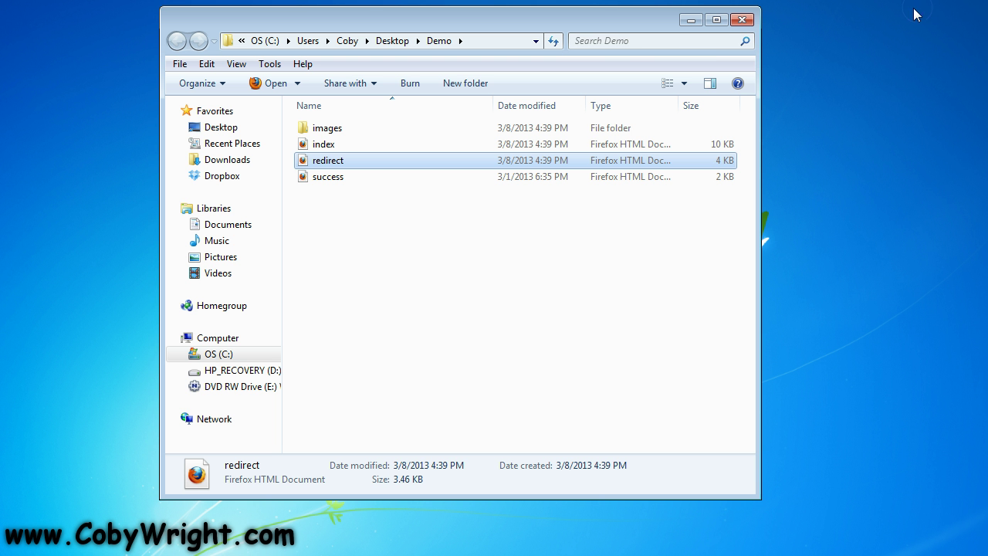
pyautogui.click(690, 19)
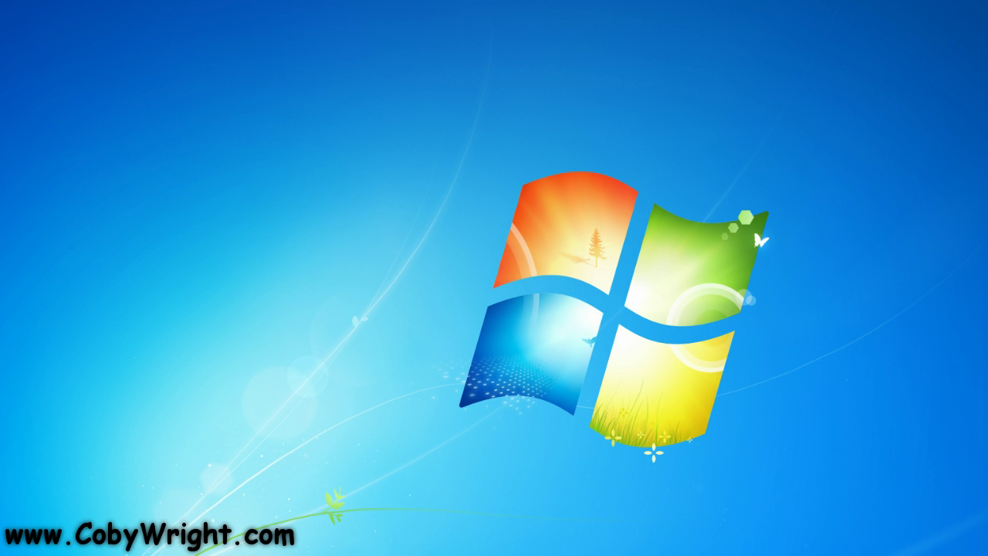